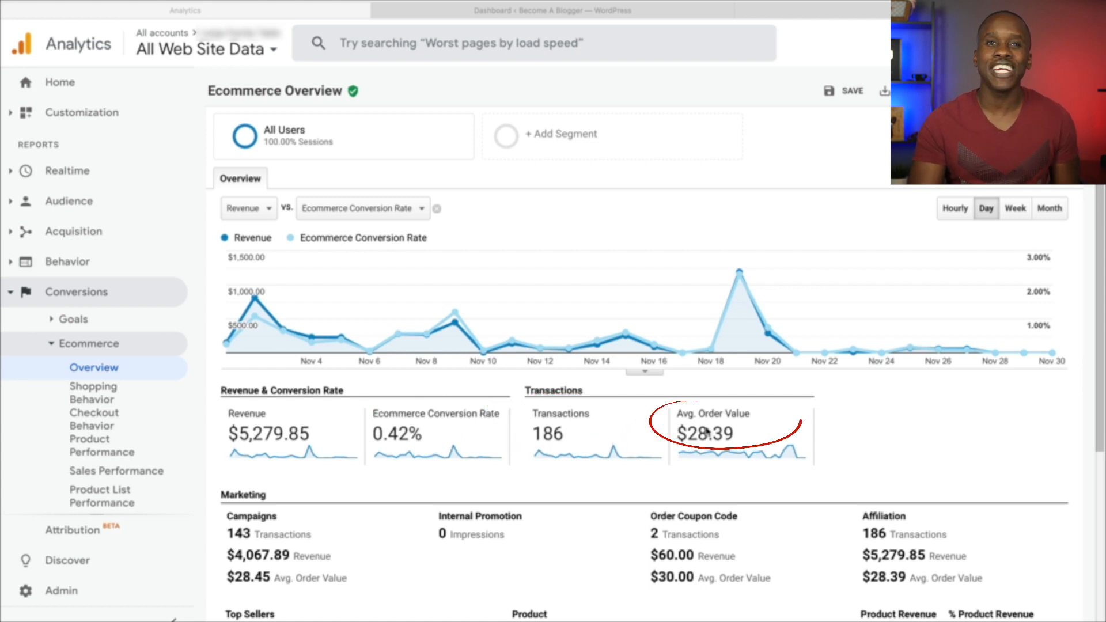
# View the marketing and top sellers figures in the Ecommerce Overview, and open the All Campaigns acquisition report
pyautogui.scroll(-5, 735, 438)
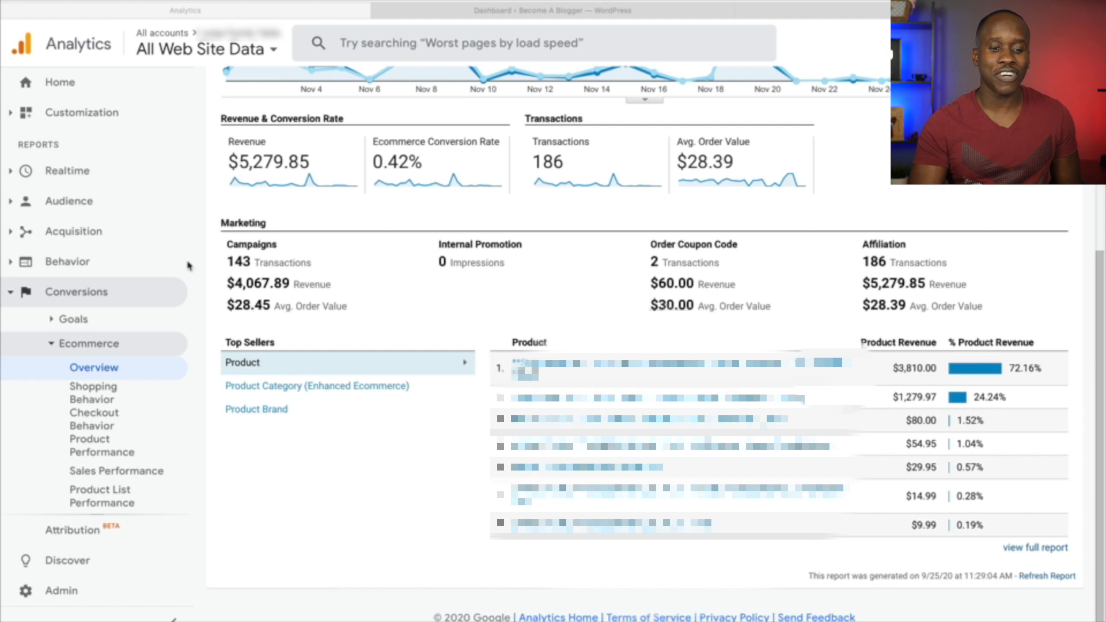
pyautogui.click(65, 233)
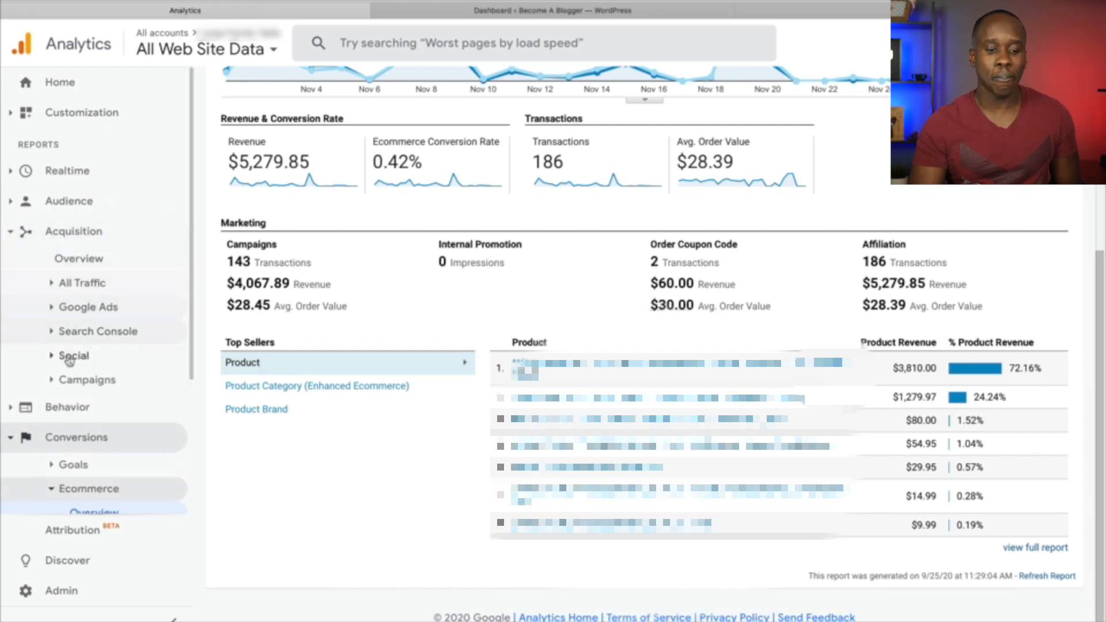
pyautogui.click(73, 382)
pyautogui.click(85, 405)
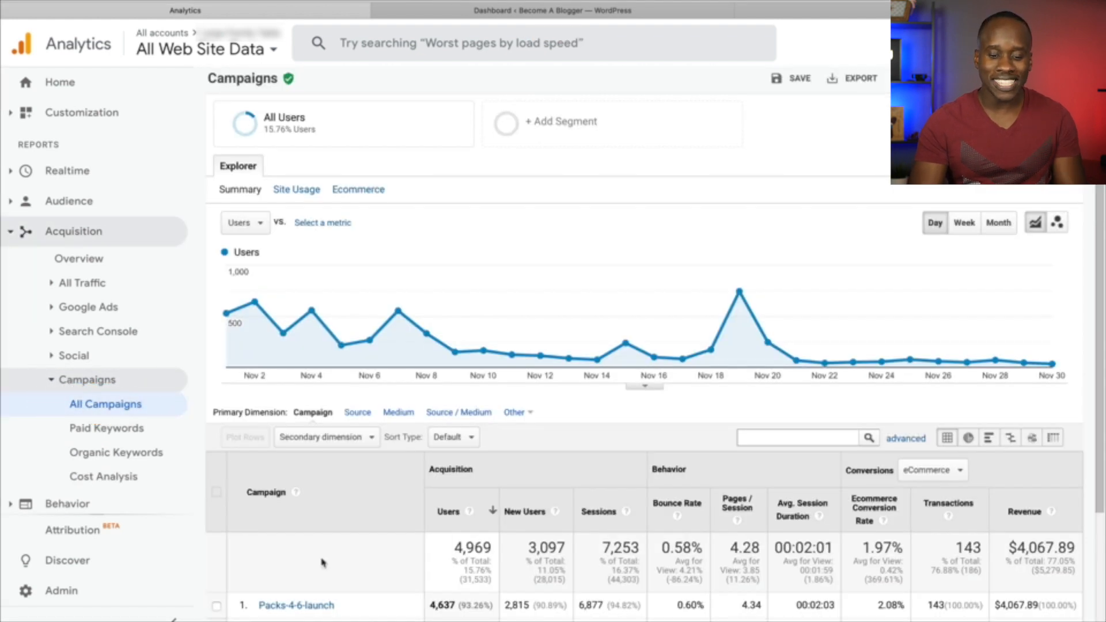
# Open the Packs-4-6-launch campaign and examine its traffic, transactions and revenue by source and medium
pyautogui.scroll(-1, 300, 565)
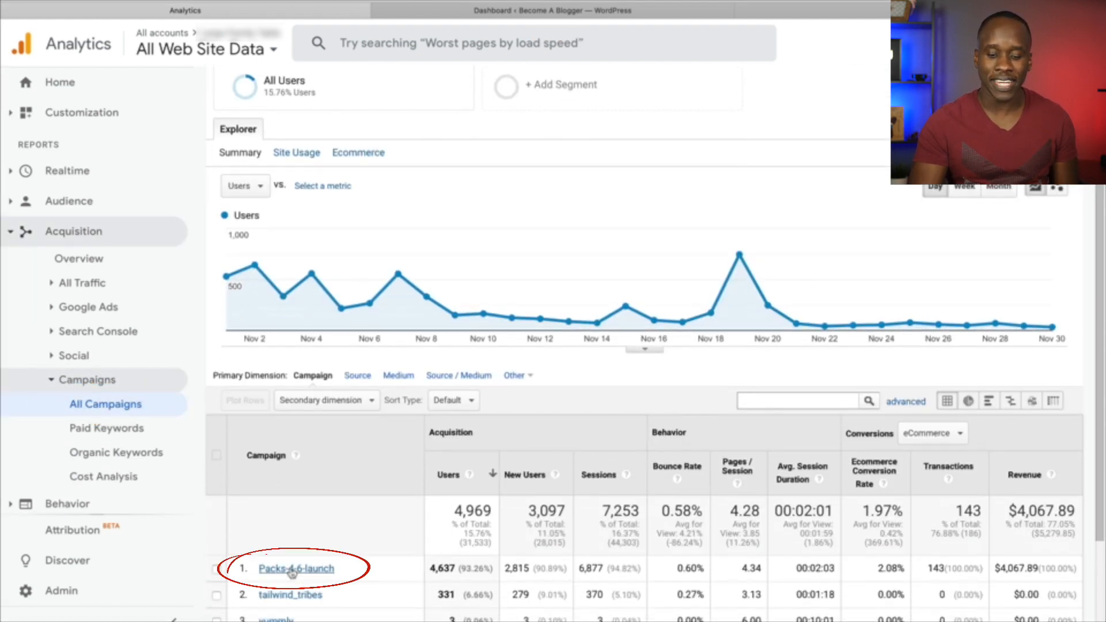
pyautogui.click(294, 570)
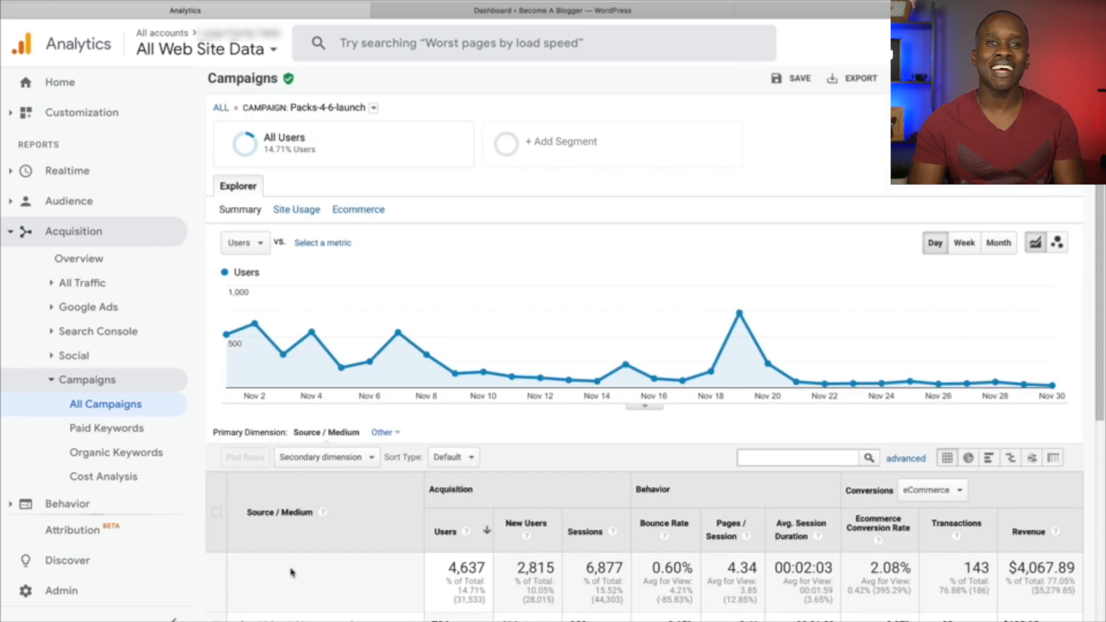
pyautogui.scroll(-2, 291, 573)
pyautogui.scroll(-3, 291, 572)
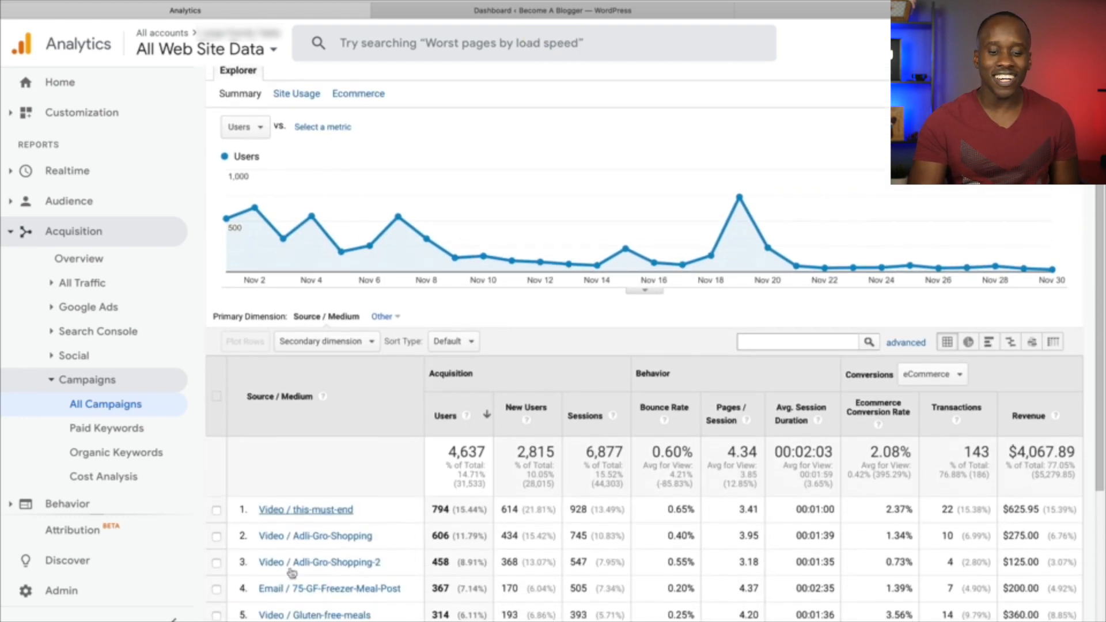
pyautogui.scroll(-3, 291, 573)
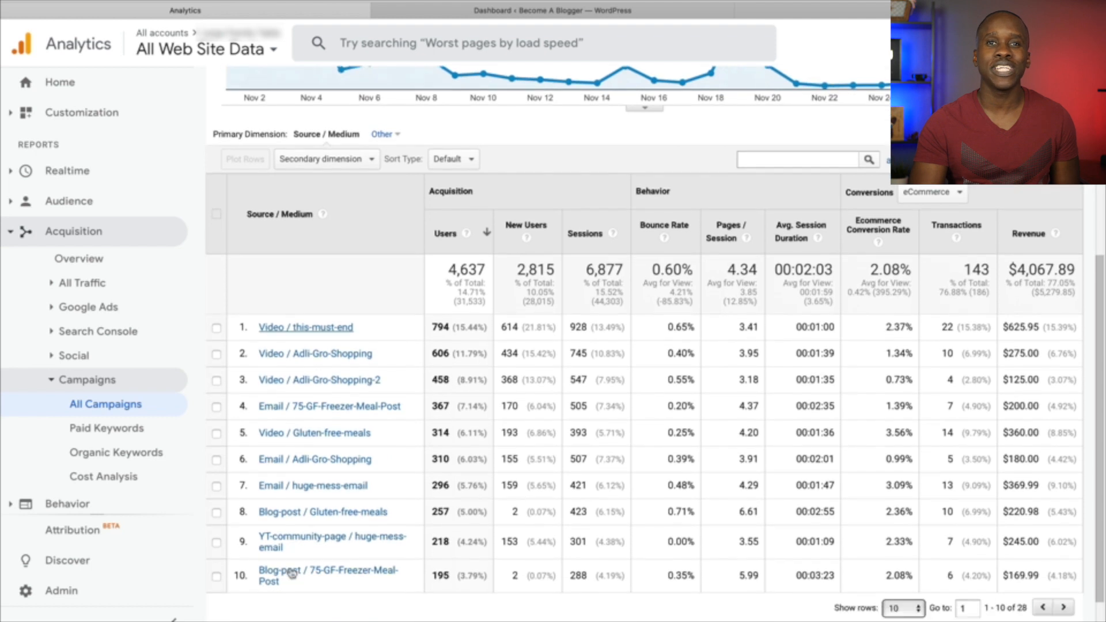
pyautogui.scroll(-1, 291, 572)
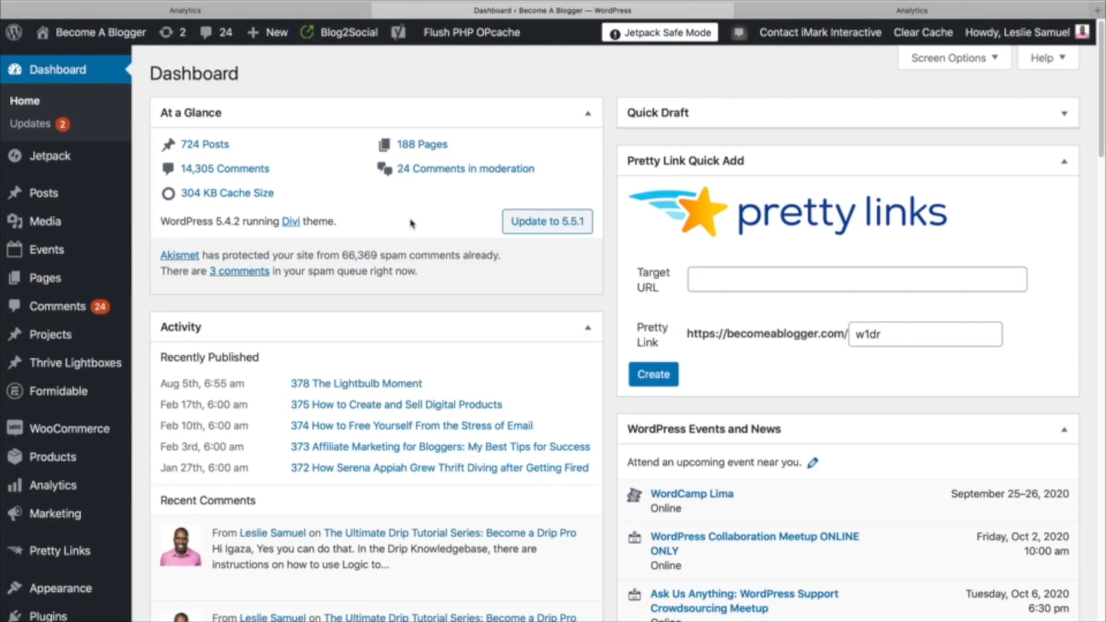
# Search for new plugins to add with the keywords "Enhanced ecommerce woocommerce"
pyautogui.scroll(-3, 52, 426)
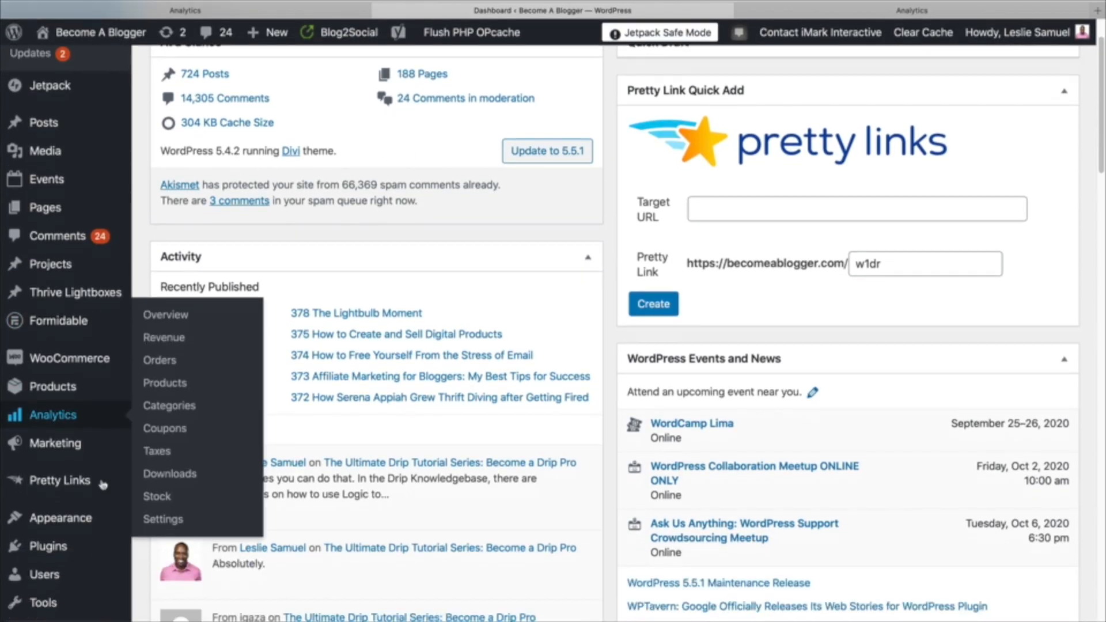
pyautogui.moveTo(69, 448)
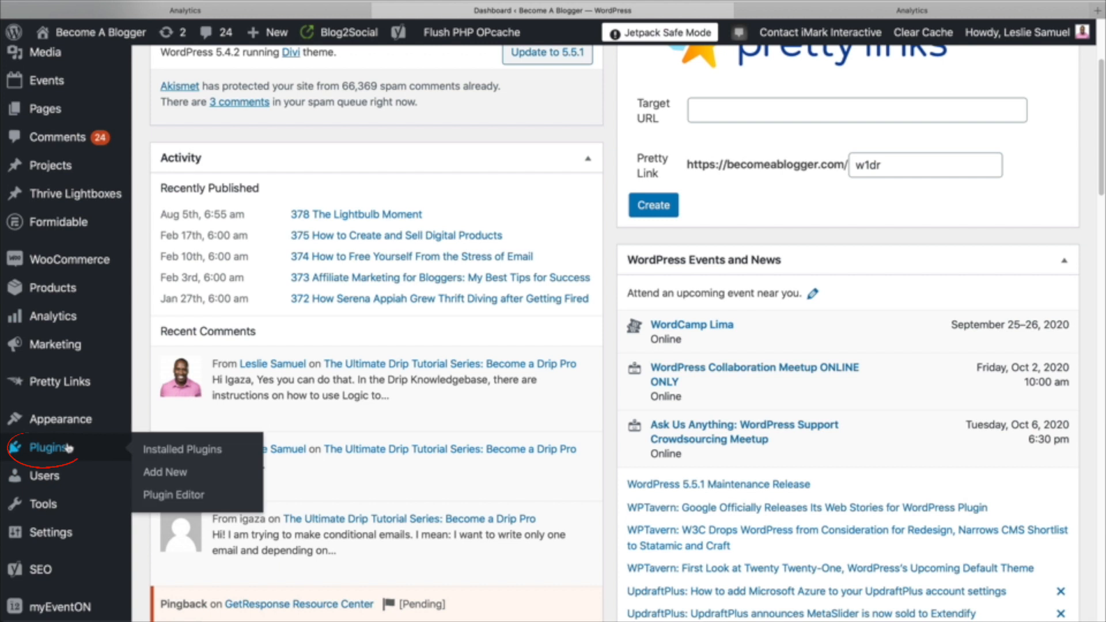
pyautogui.click(168, 474)
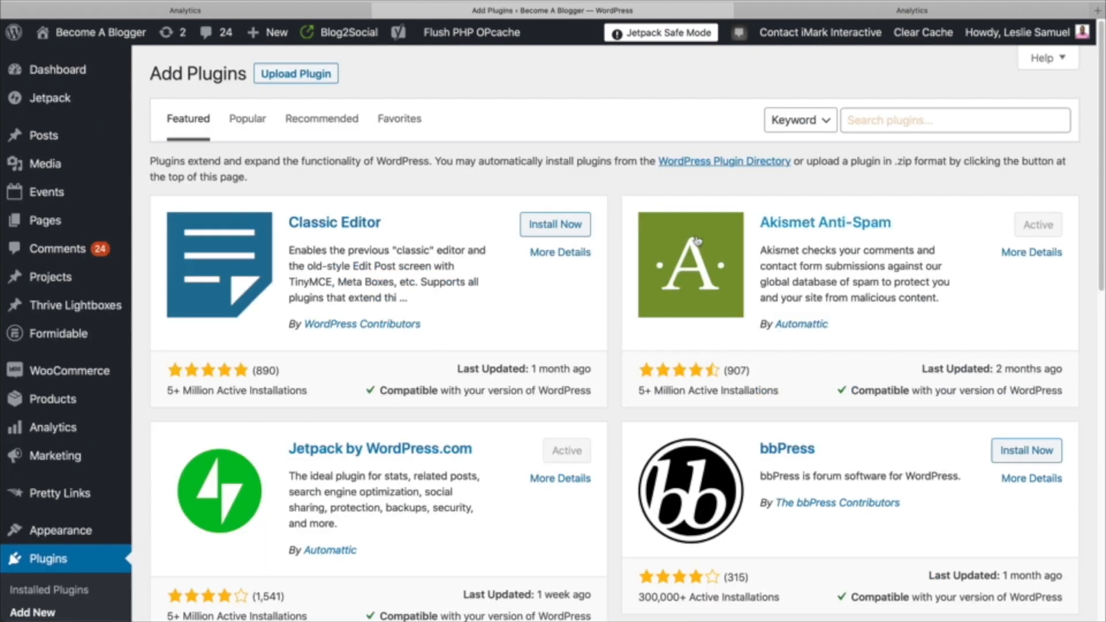
pyautogui.click(905, 120)
pyautogui.write('Enhanced ec')
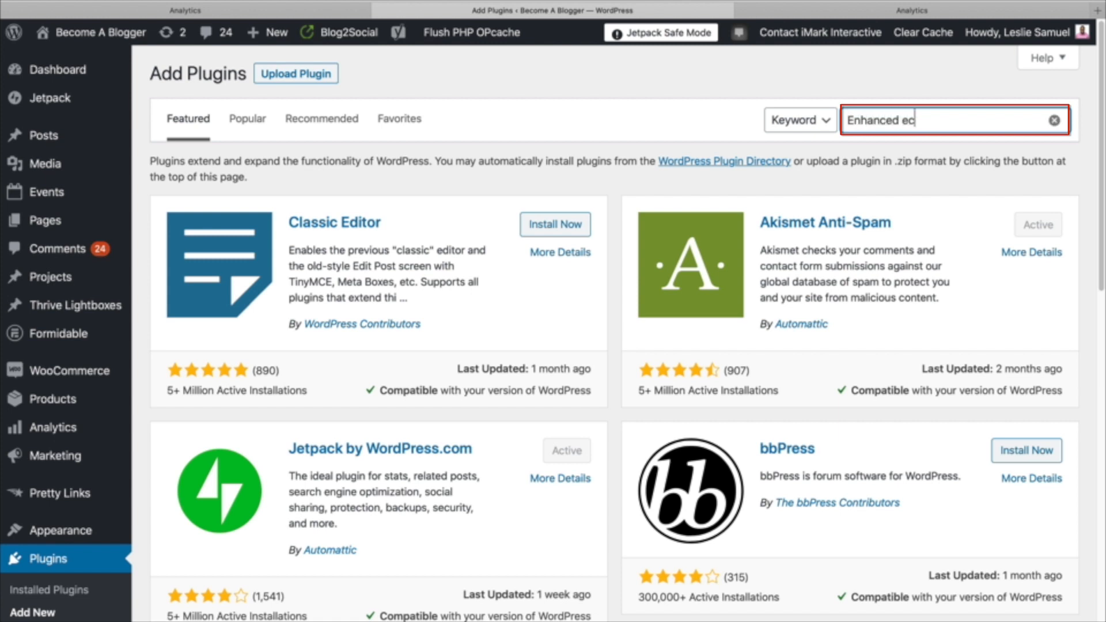
pyautogui.write('ommerce woocommerce')
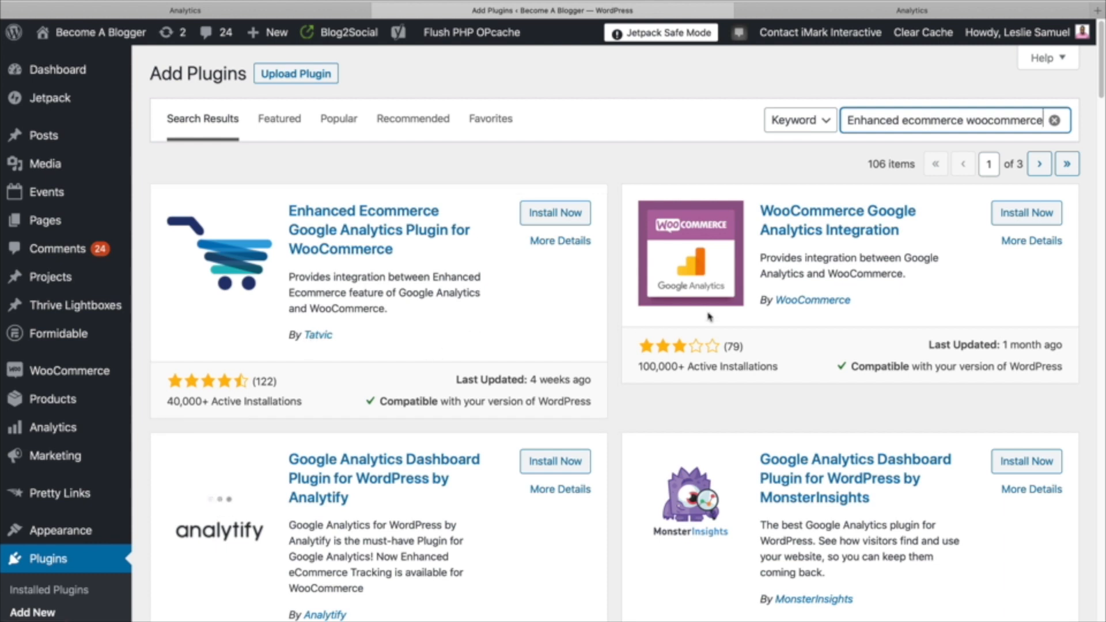
# Install and activate the Enhanced Ecommerce Google Analytics Plugin for WooCommerce by Tatvic, and open its settings
pyautogui.scroll(-1, 727, 425)
pyautogui.scroll(1, 727, 425)
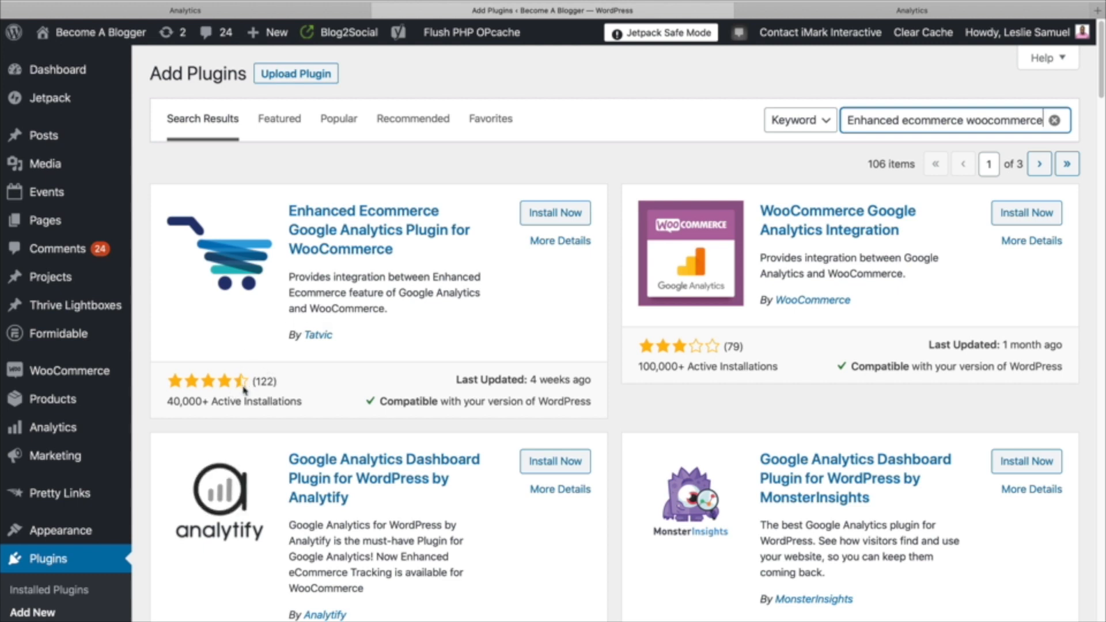
pyautogui.click(552, 213)
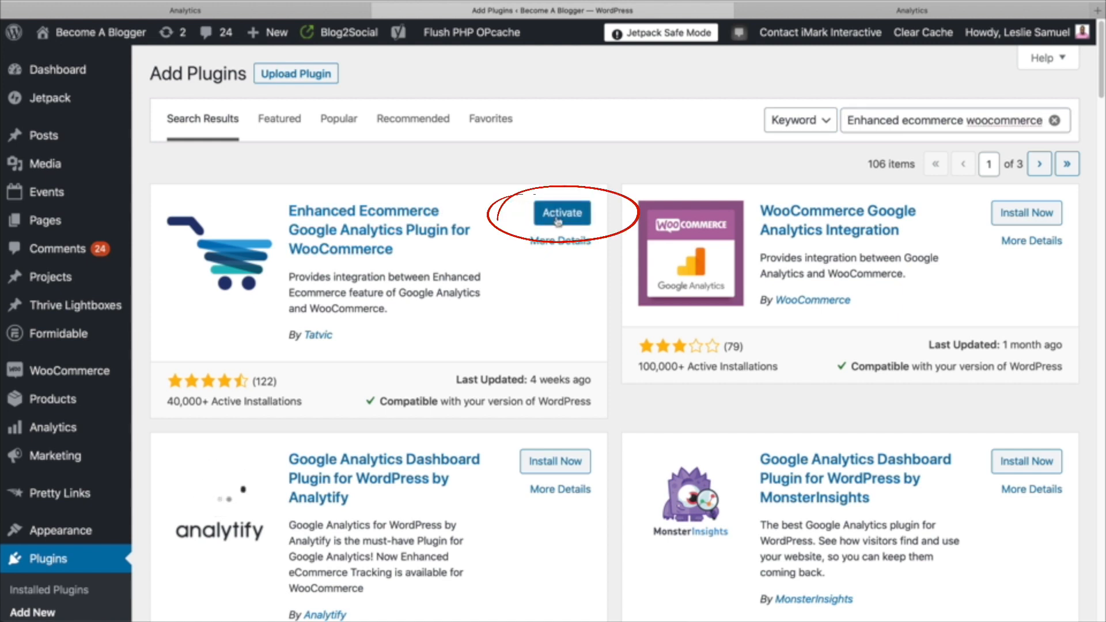
pyautogui.click(557, 218)
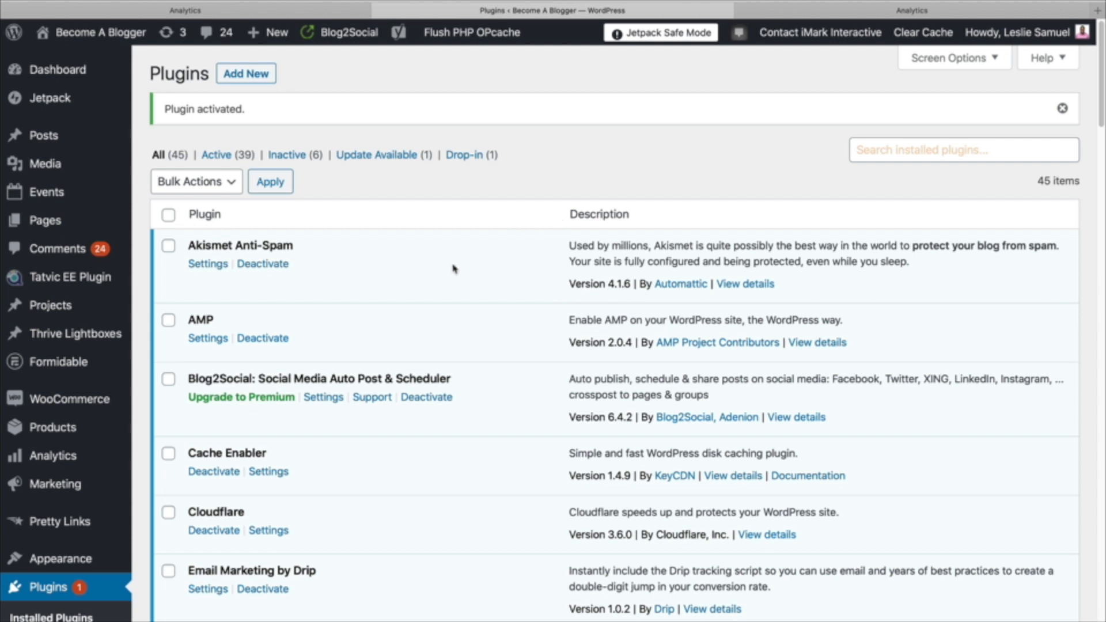
pyautogui.scroll(-4, 353, 403)
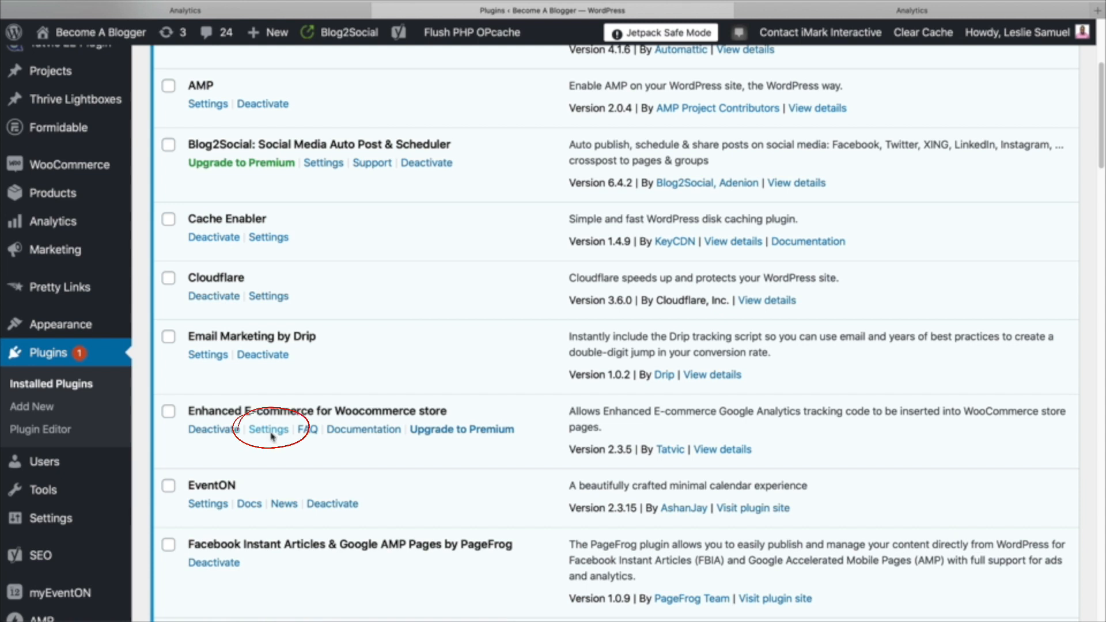
pyautogui.click(269, 431)
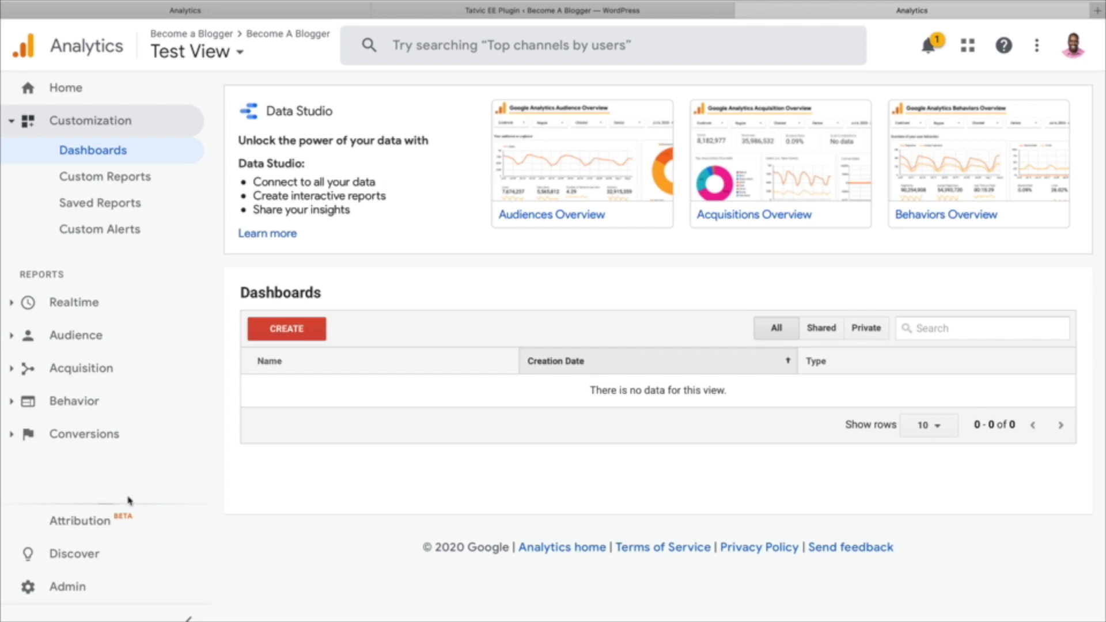
# Copy the tracking ID from the Become A Blogger property's tracking code information
pyautogui.click(74, 588)
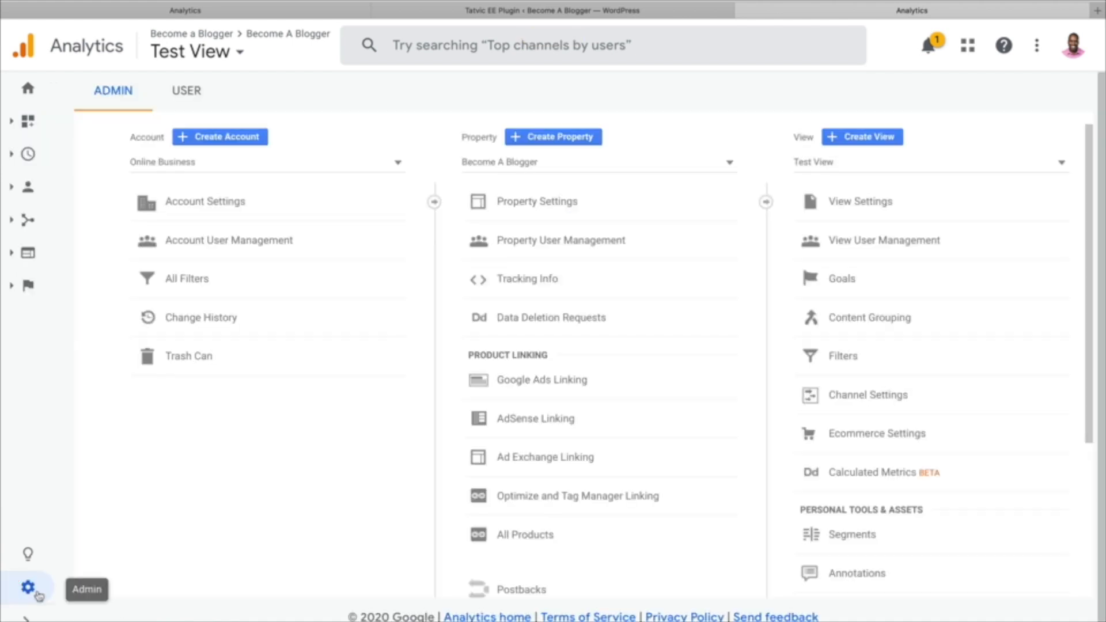
pyautogui.click(526, 276)
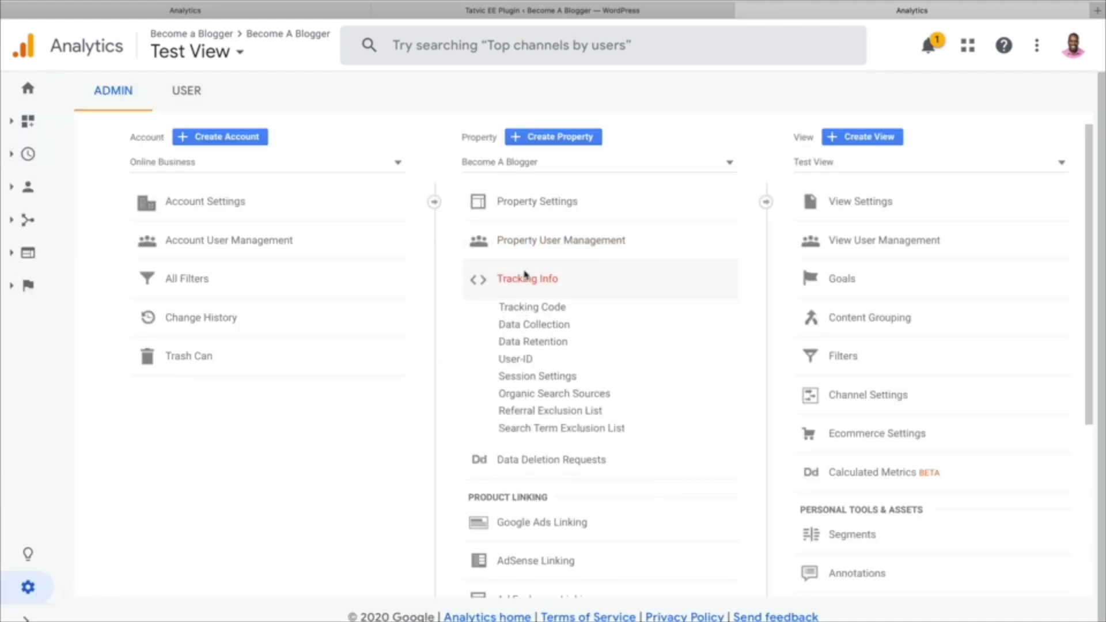
pyautogui.click(523, 308)
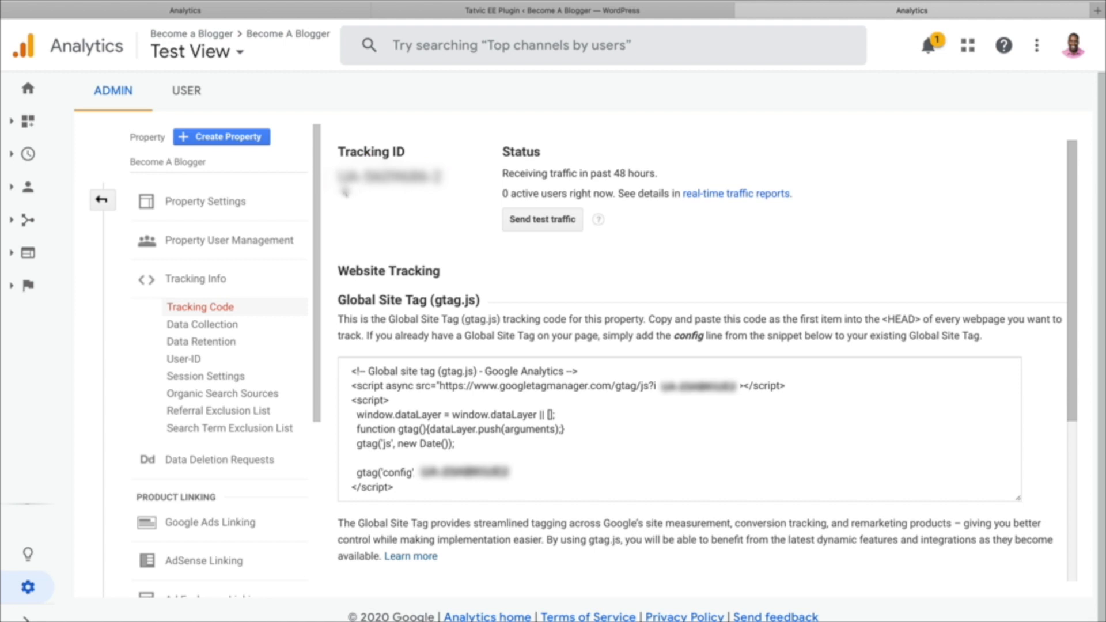
pyautogui.moveTo(339, 176); pyautogui.dragTo(442, 176)
pyautogui.rightClick(408, 180)
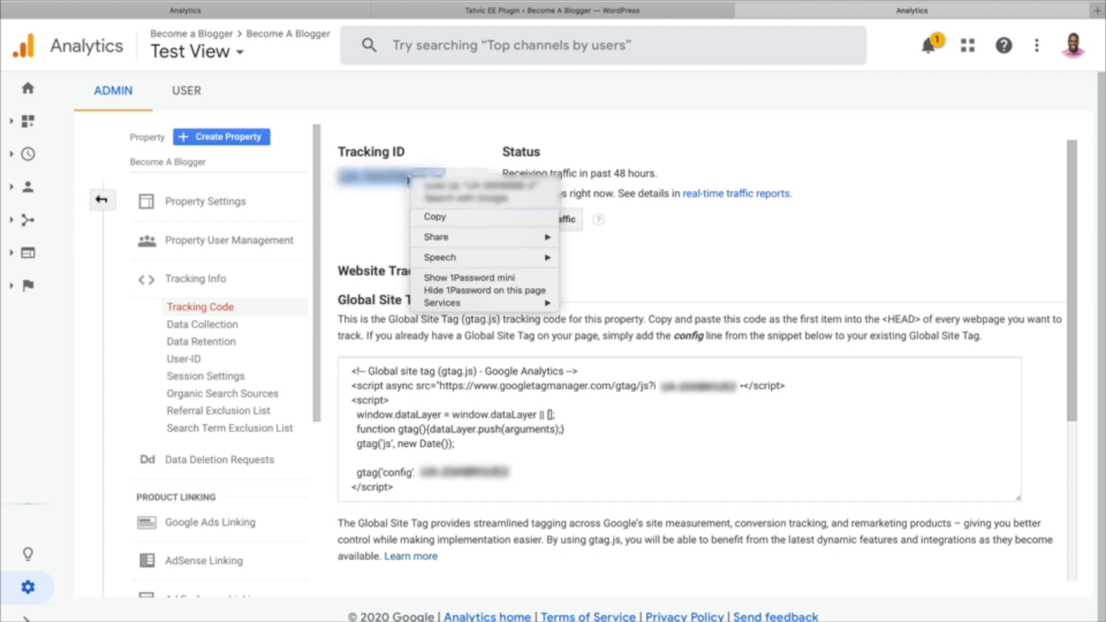
pyautogui.click(435, 216)
# Switch to the Tatvic EE Plugin settings in WordPress, paste the tracking ID as the Google Analytics ID, and submit the settings
pyautogui.click(510, 11)
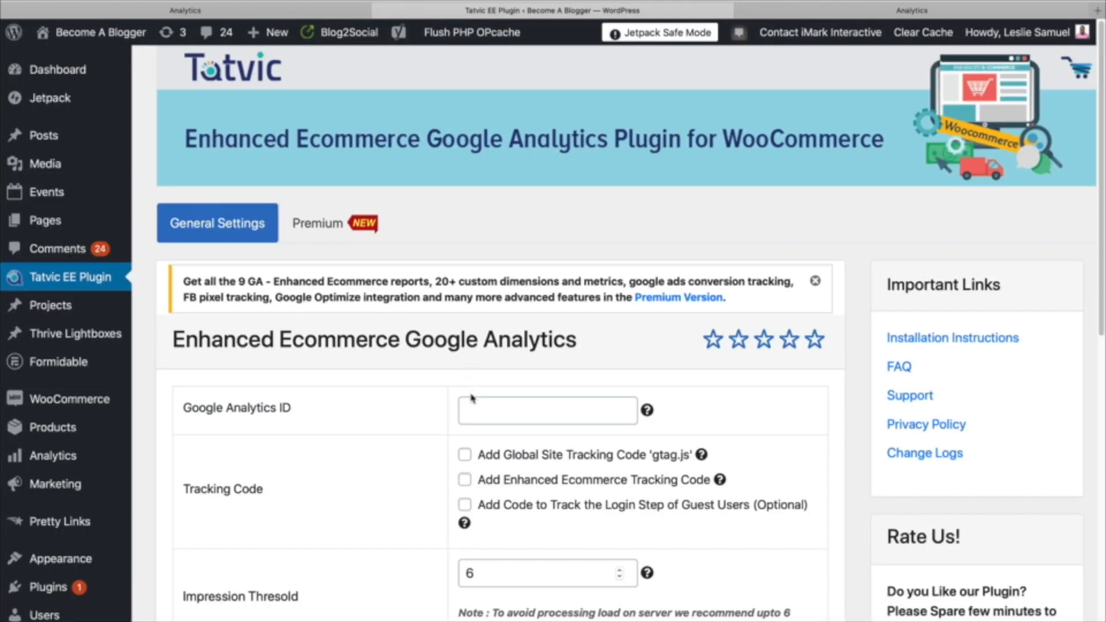
pyautogui.rightClick(475, 410)
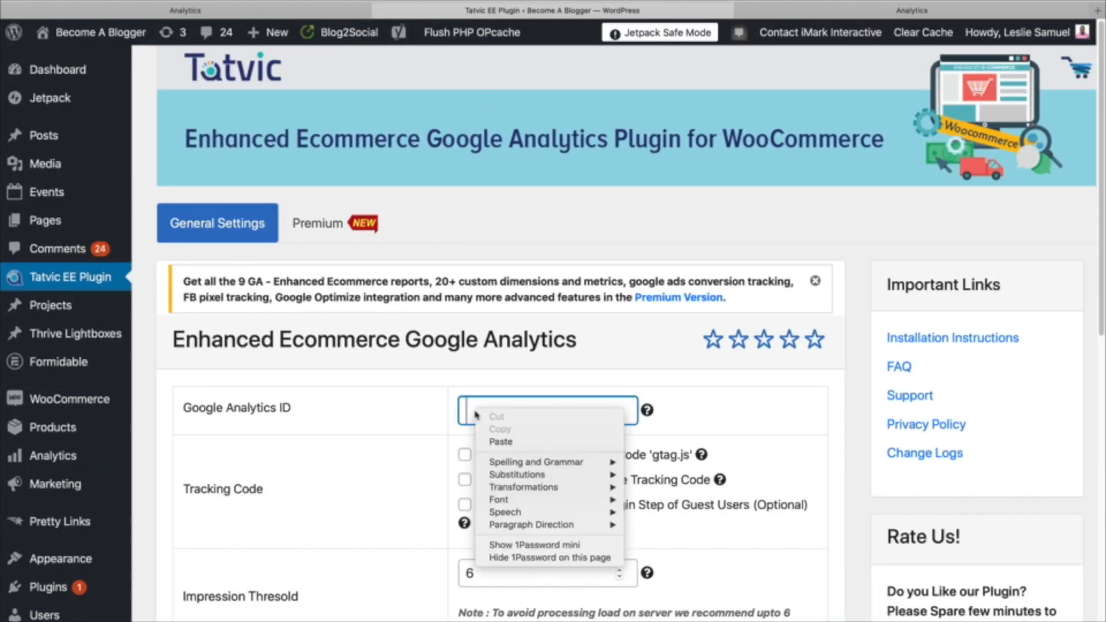
pyautogui.click(501, 442)
pyautogui.scroll(-3, 474, 413)
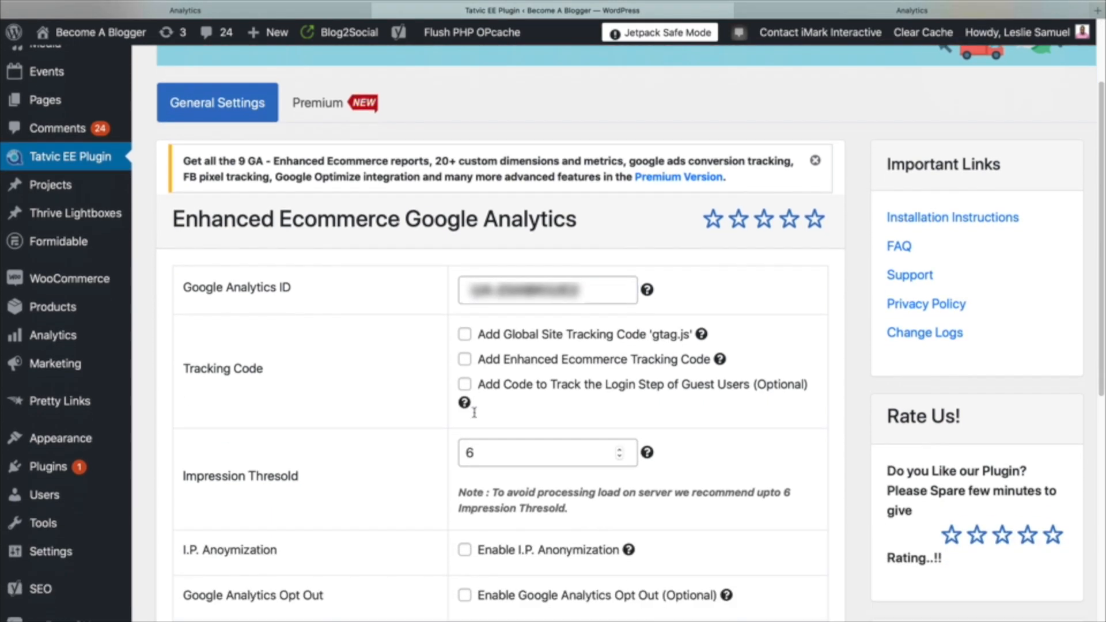
pyautogui.scroll(-6, 475, 412)
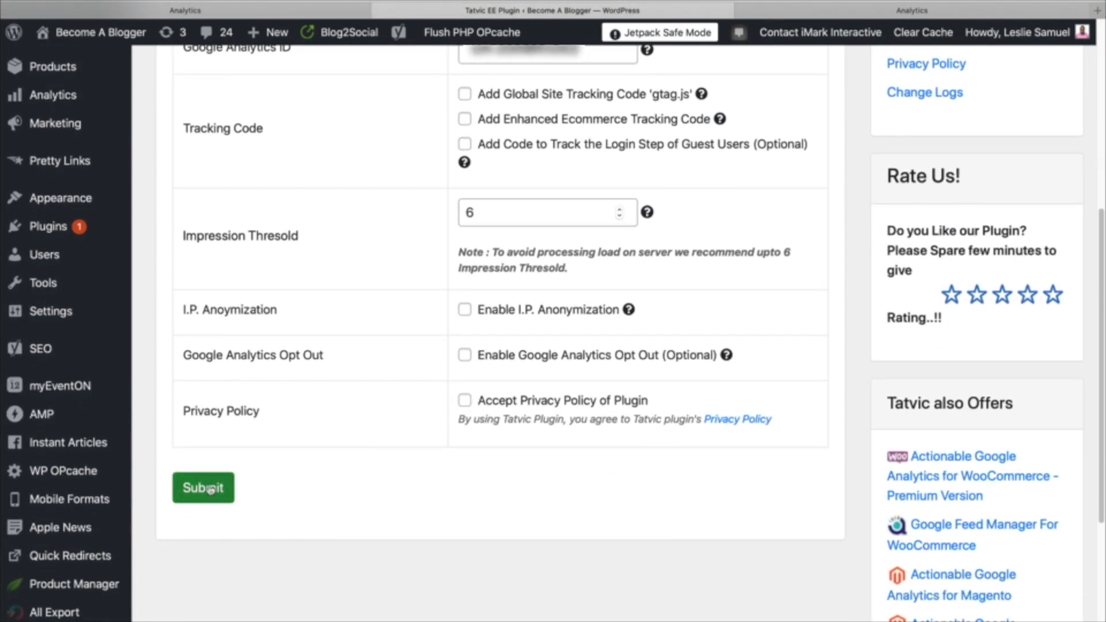
pyautogui.click(211, 490)
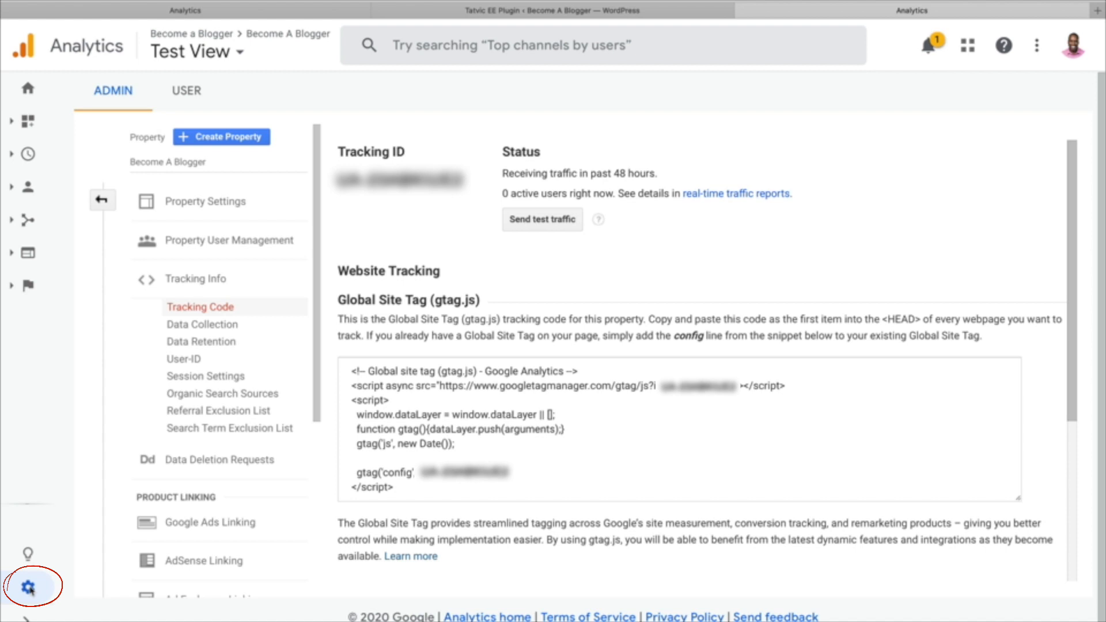
# Enable Ecommerce in the Ecommerce settings of the Test View
pyautogui.click(29, 588)
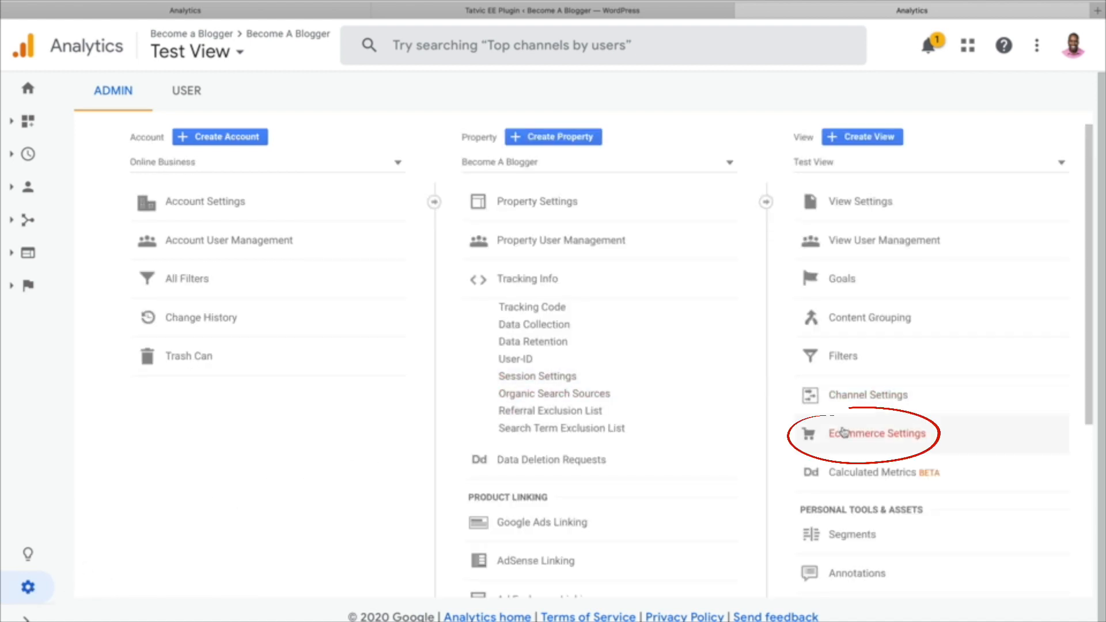
pyautogui.click(844, 433)
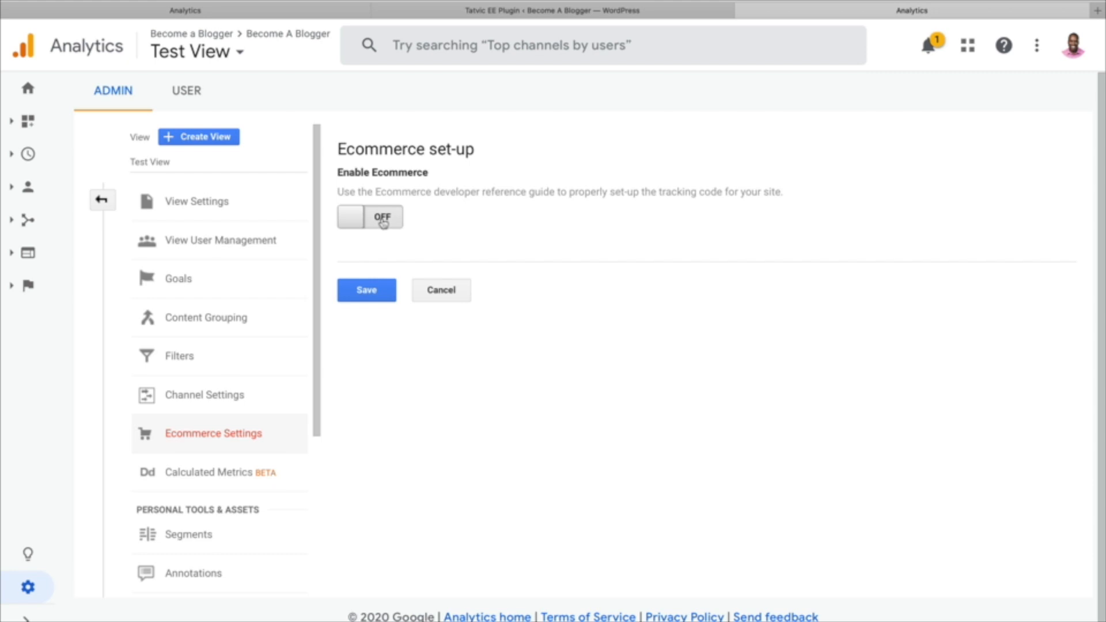
pyautogui.click(384, 224)
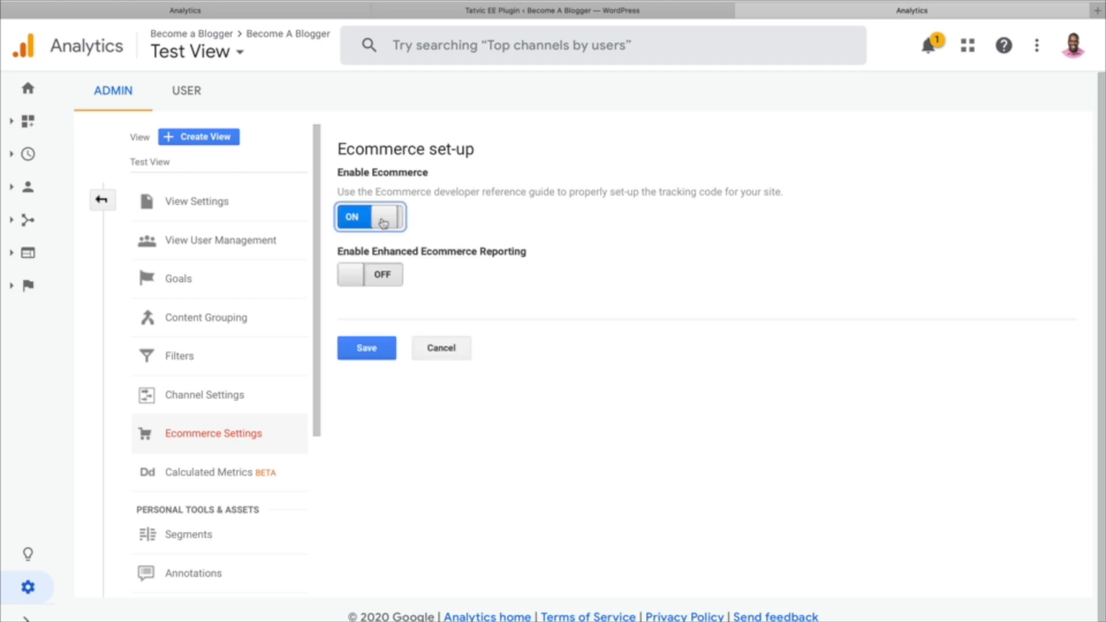